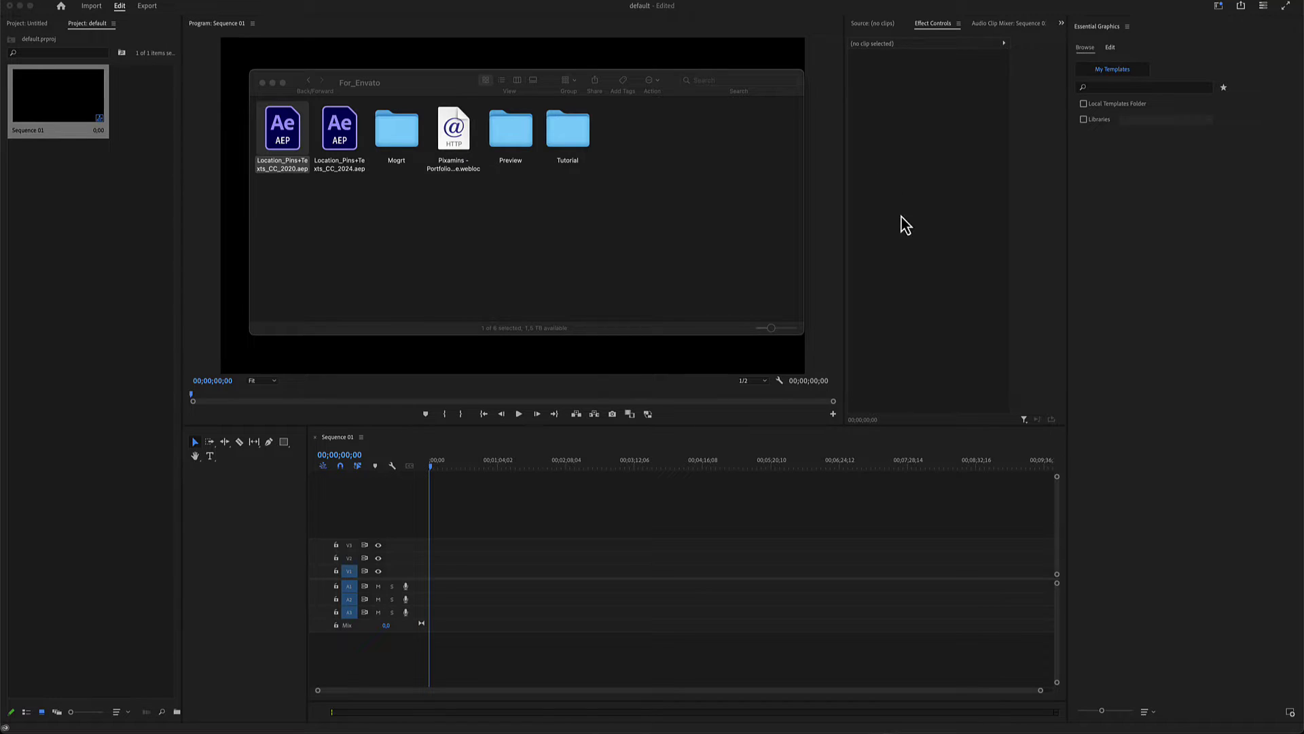
- Drag Pin_01.mogrt from Mogrt > Pins_Only into the Essential Graphics template library
click(400, 137)
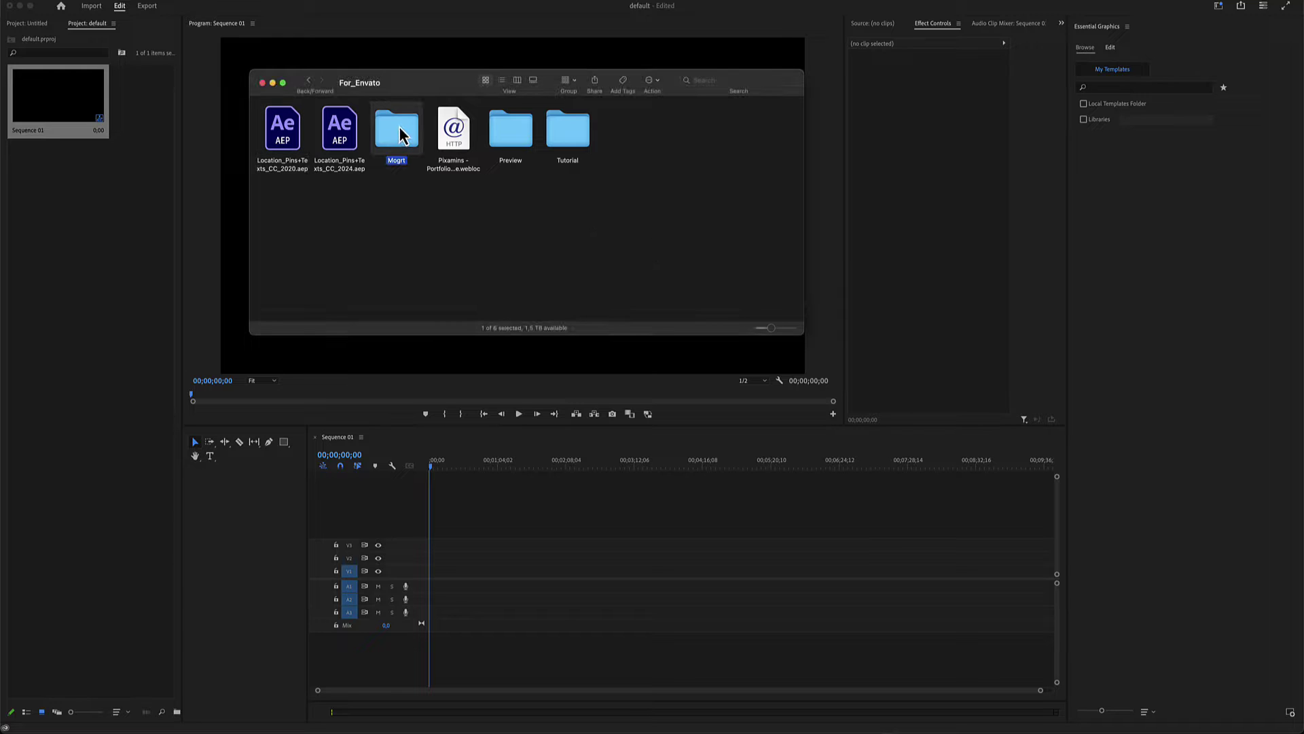
double_click(401, 137)
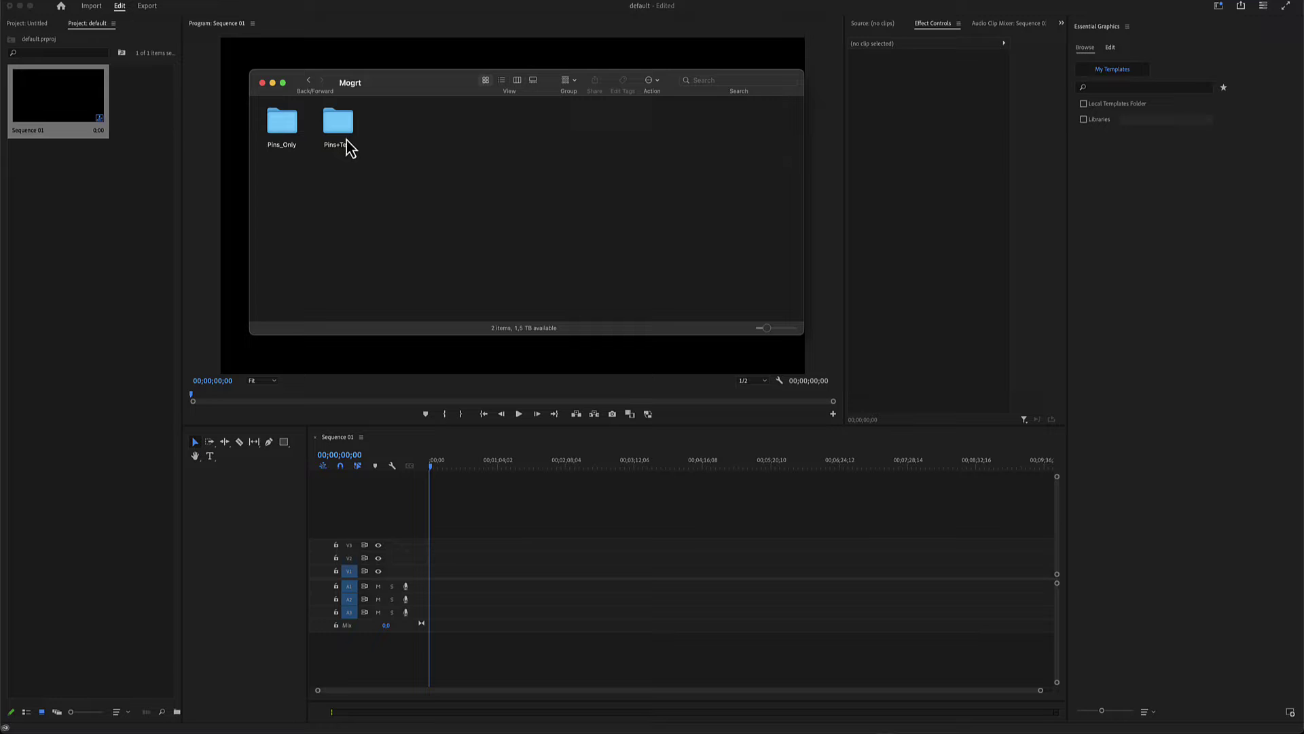
double_click(289, 133)
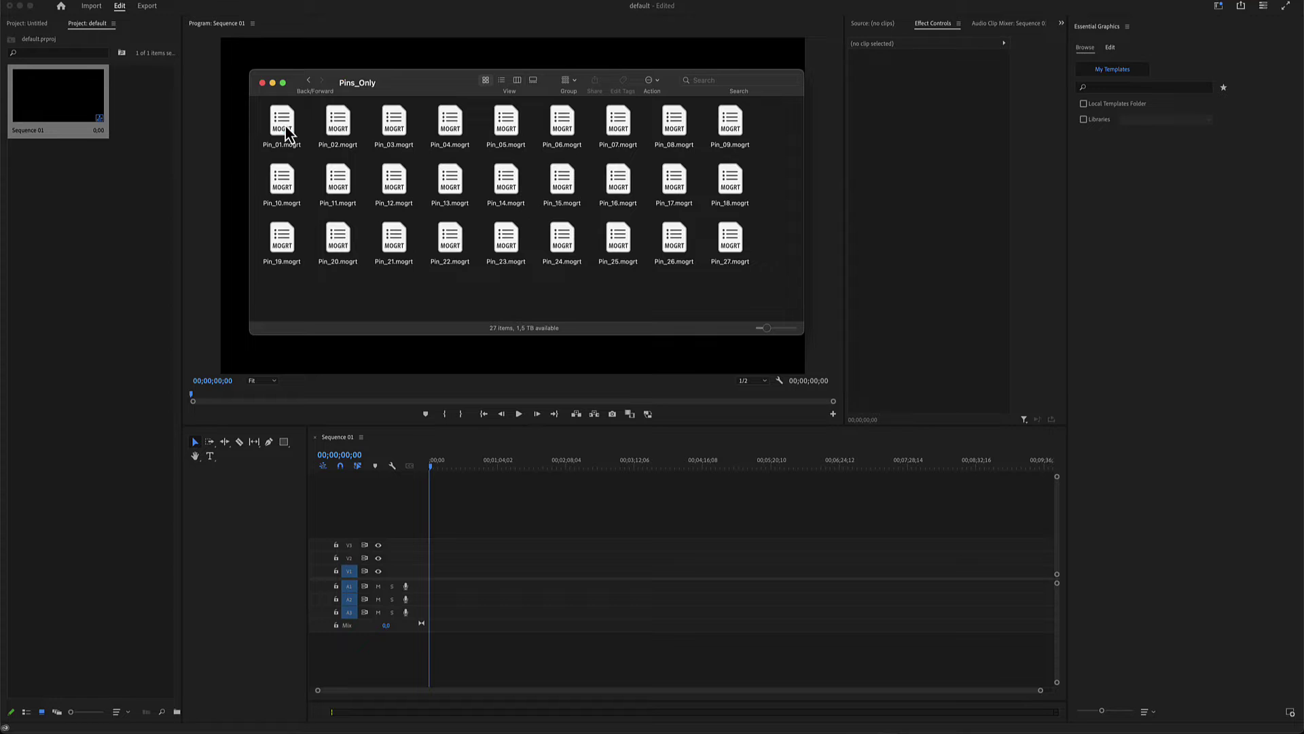
click(286, 133)
drag(287, 134, 1142, 176)
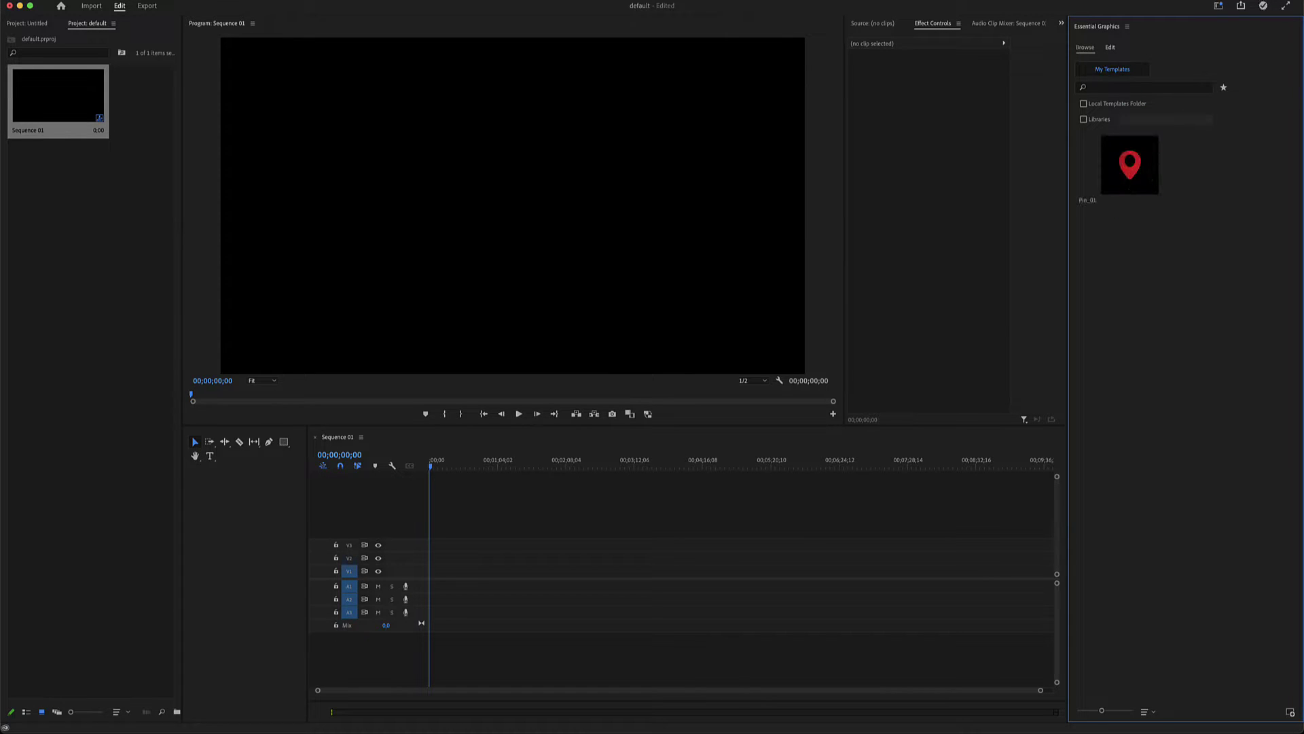
- Drag Pin+Text_01.mogrt from Mogrt > Pins+Text into the template library
key(super+Tab)
click(310, 89)
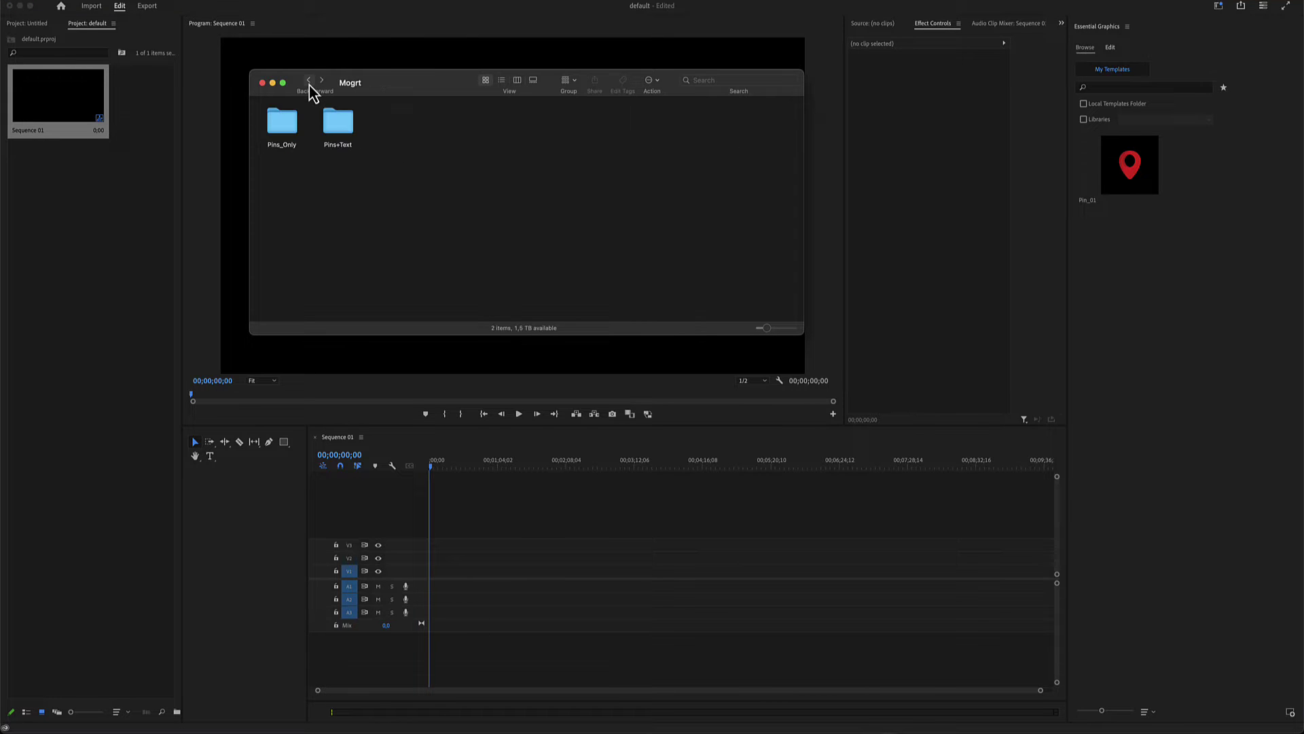
double_click(342, 128)
click(284, 136)
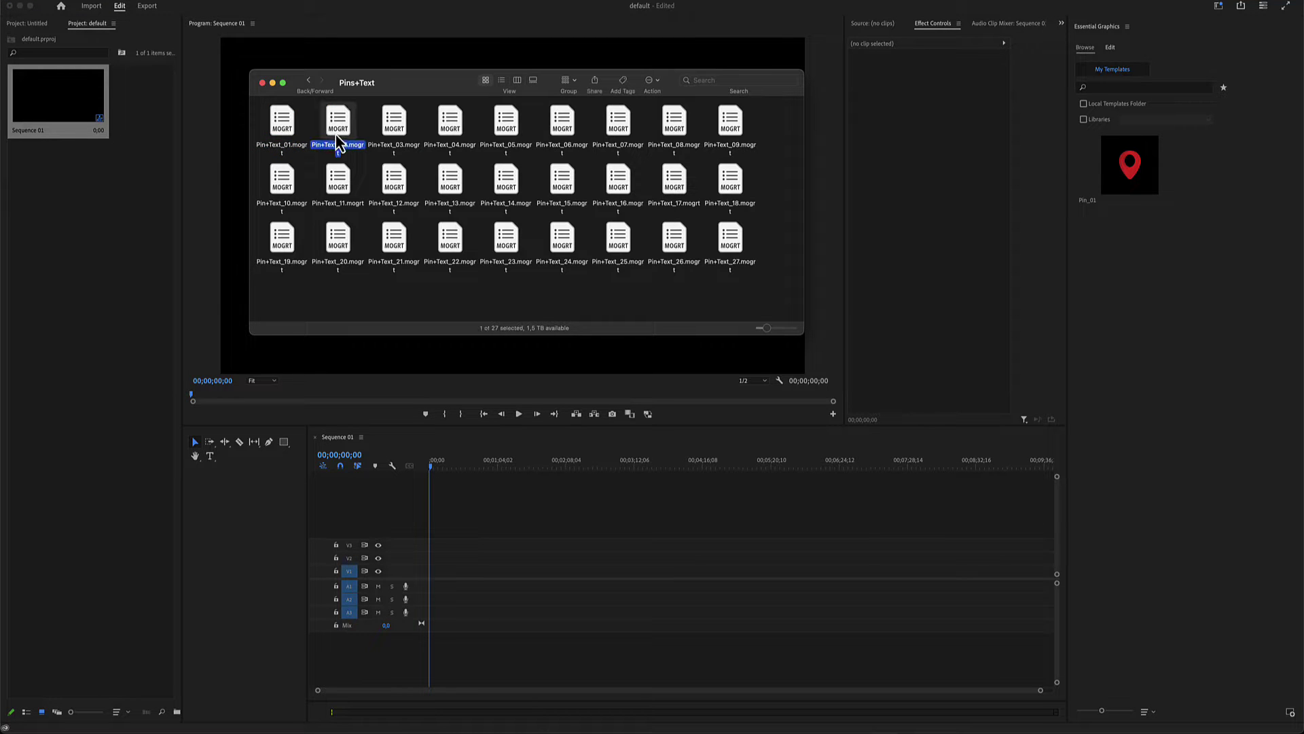
click(284, 127)
drag(332, 141, 1155, 298)
mouse_move(1131, 166)
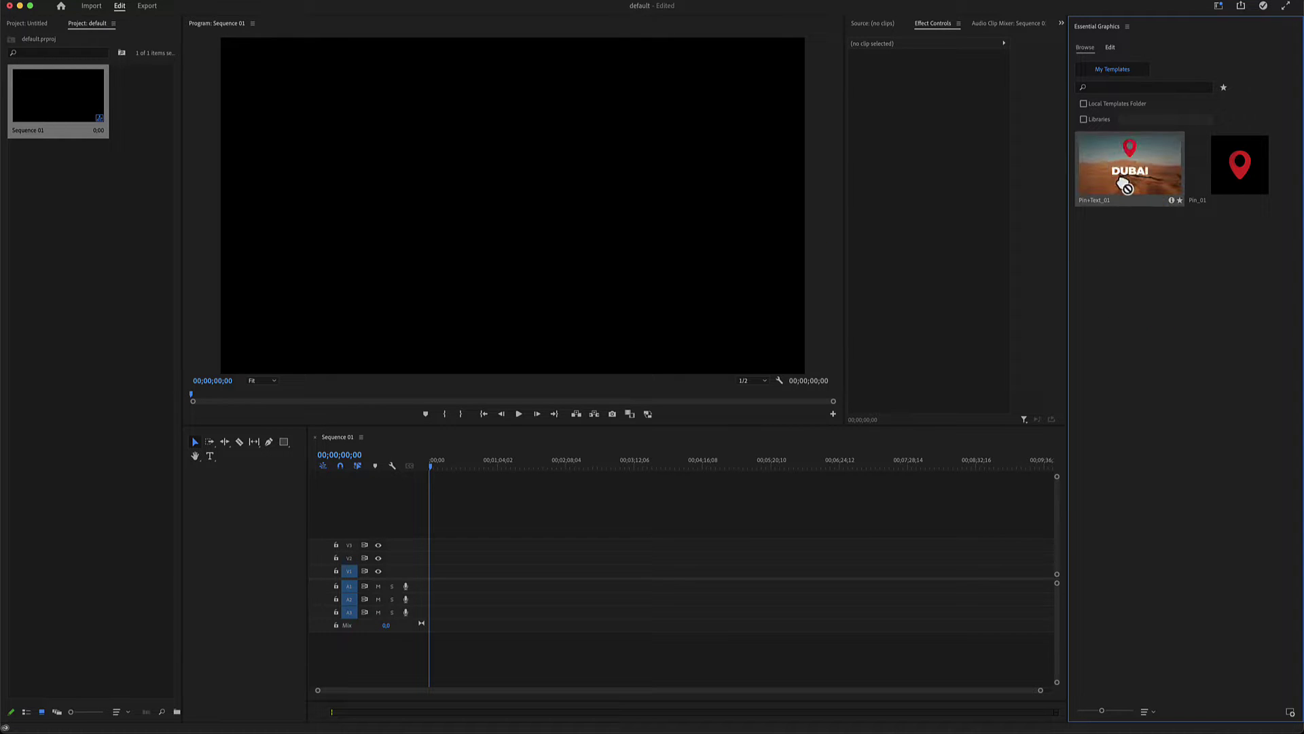
mouse_move(1239, 165)
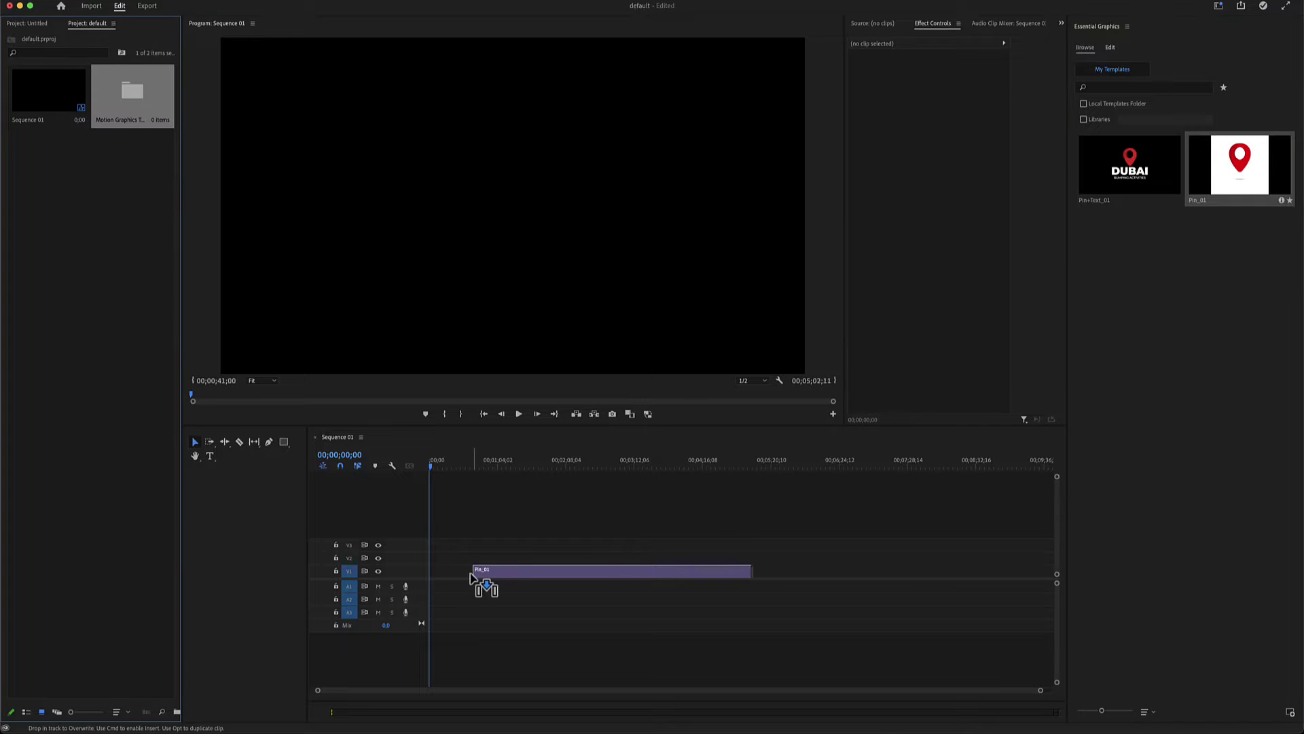
- Place Pin_01 on track V1 and change the sequence settings to match it
drag(1231, 193, 486, 566)
click(659, 392)
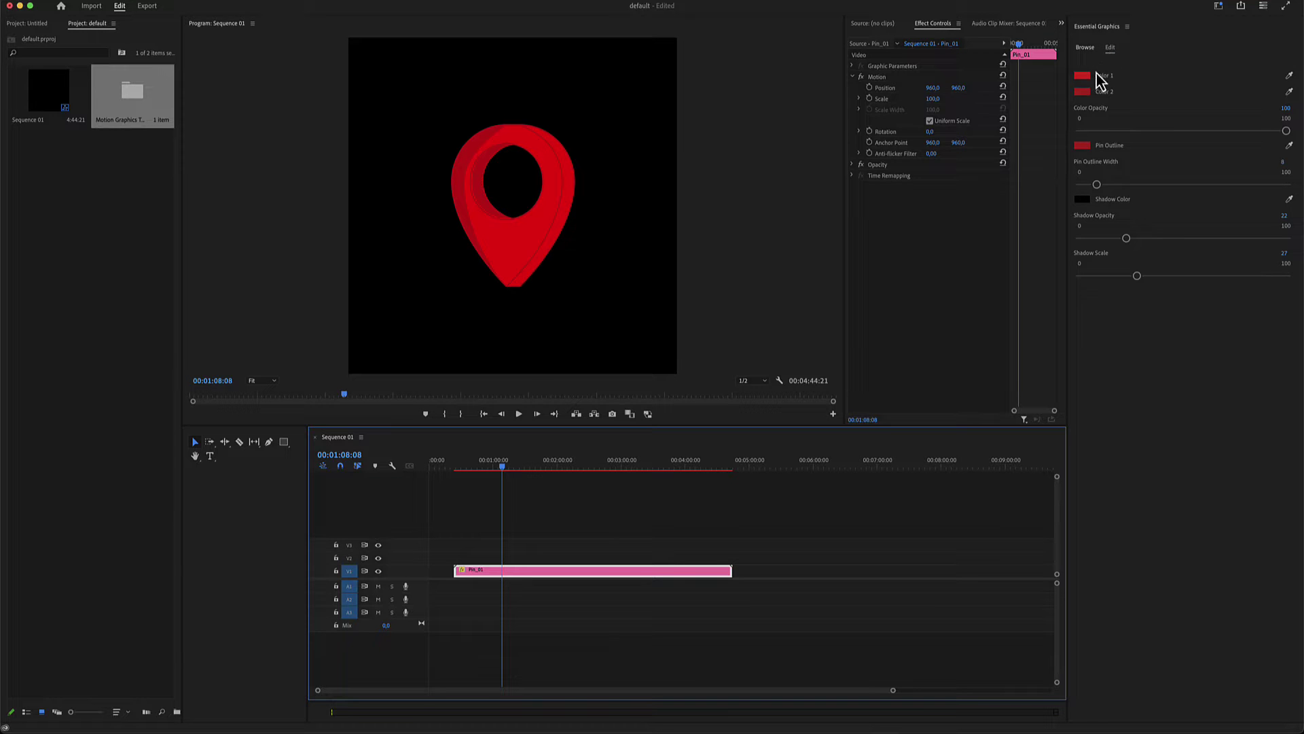
- Set the pin's Color 1 and Color 2 fills to blue in the Color Picker
click(1083, 76)
click(669, 401)
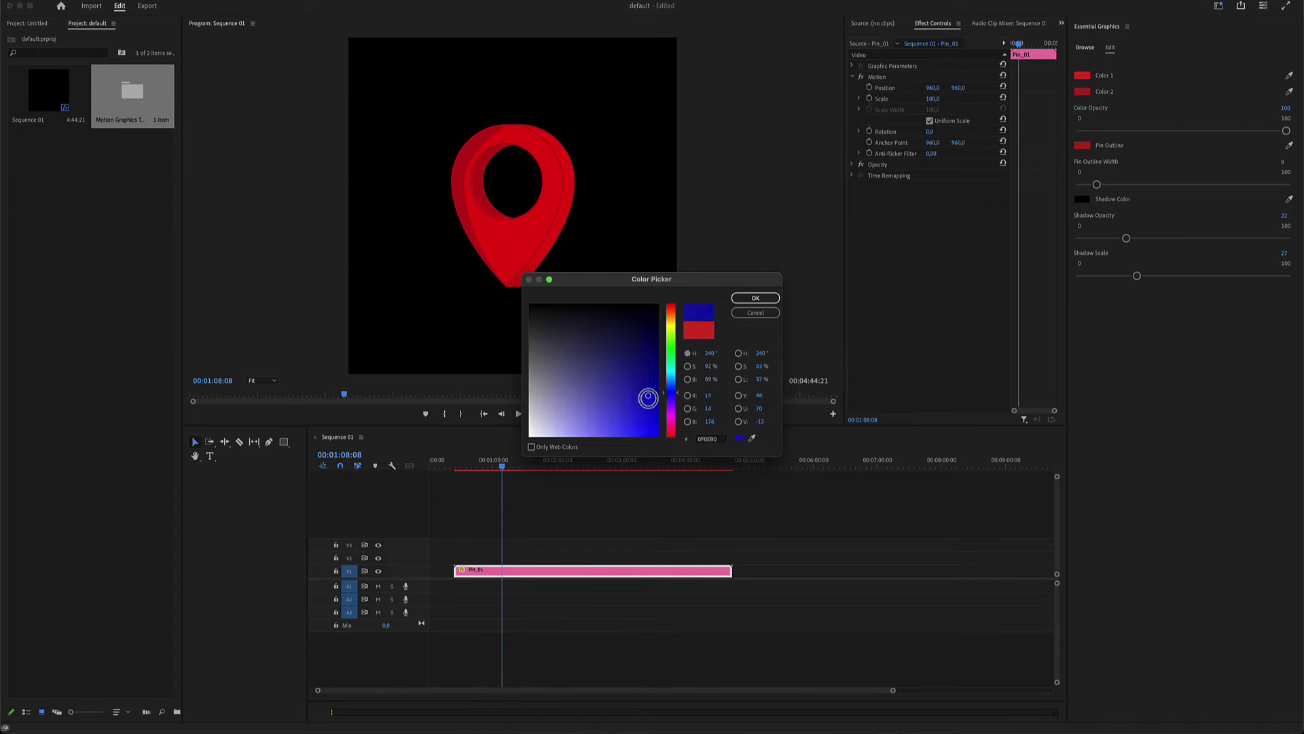
click(750, 300)
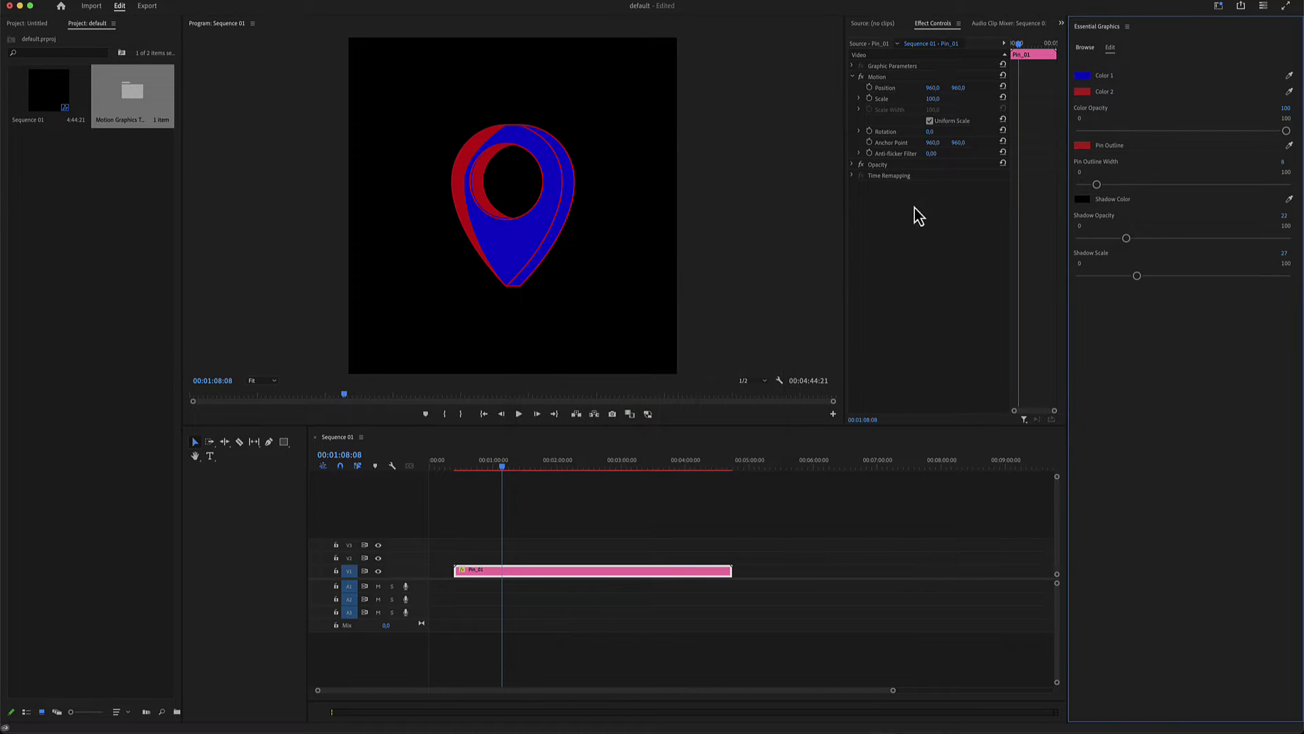
click(1082, 91)
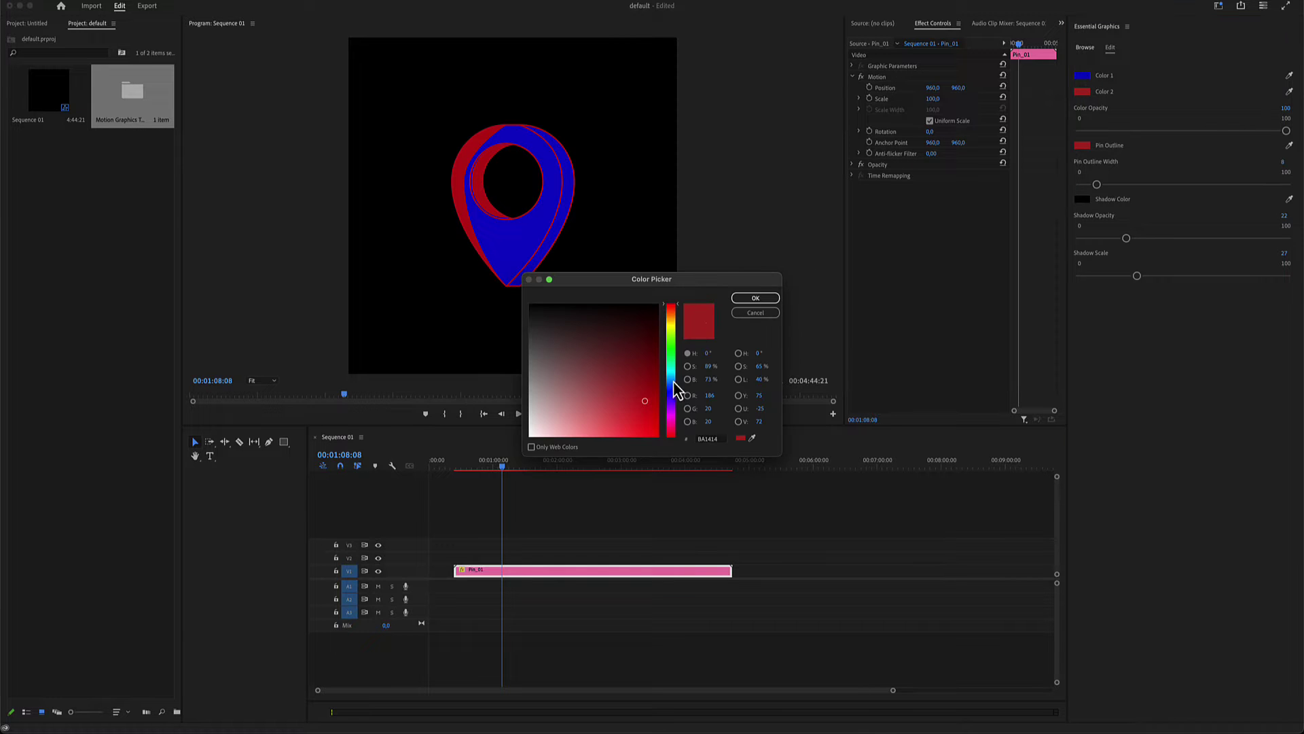
click(671, 399)
click(755, 298)
- Make the pin outline white, keep the fill at full opacity and adjust outline width
click(1082, 146)
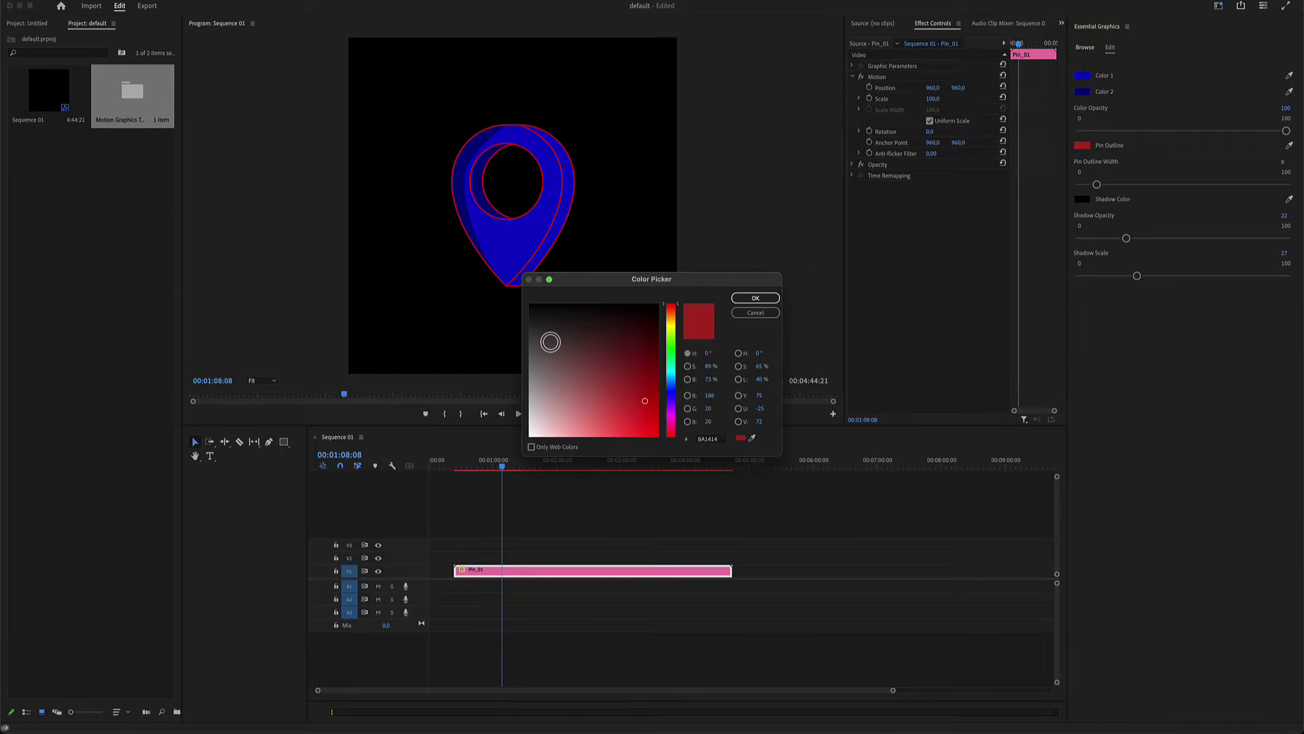
drag(554, 343, 531, 305)
click(755, 299)
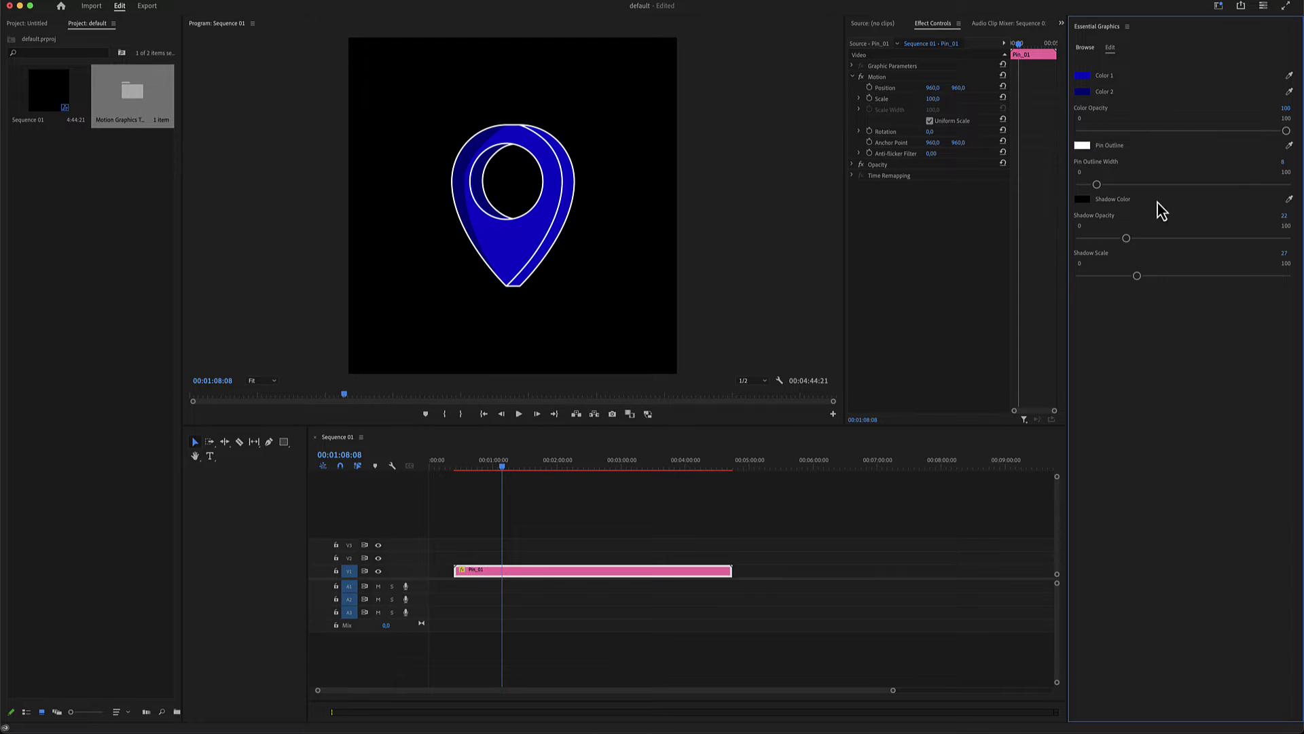
drag(1283, 134, 999, 138)
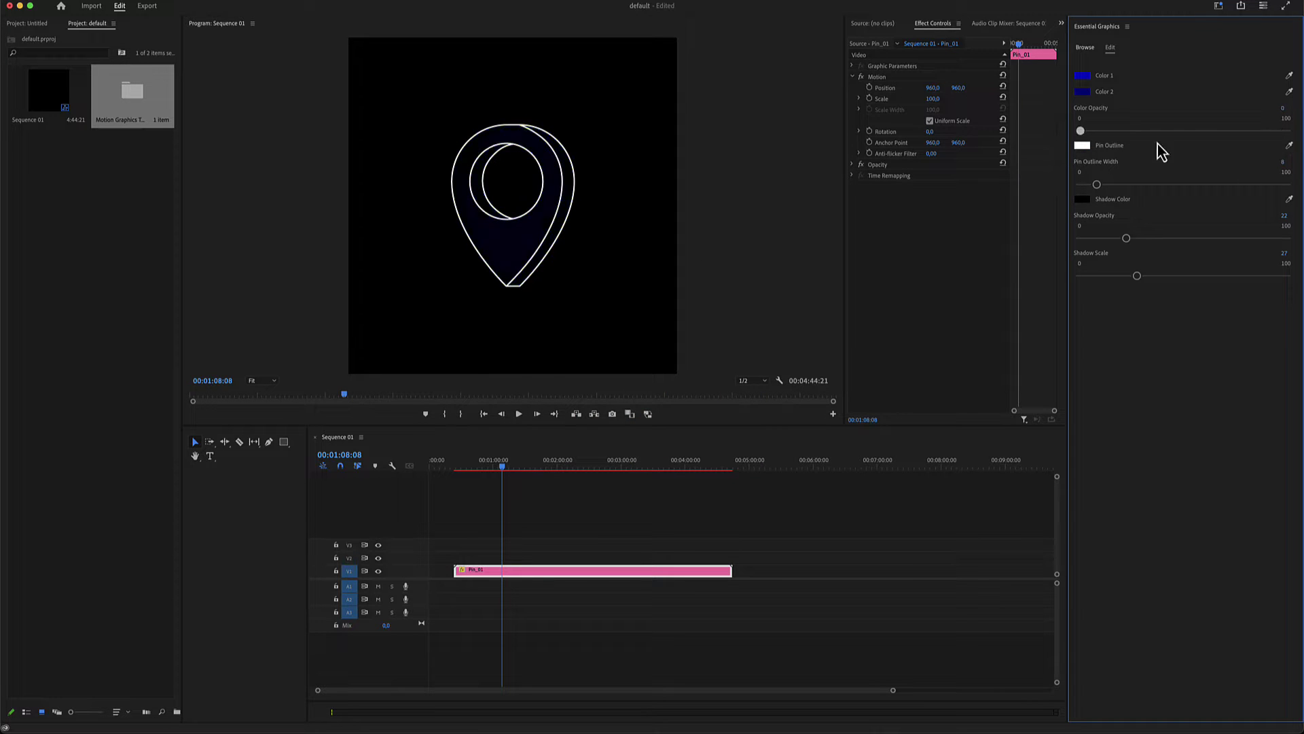
mouse_move(1198, 154)
mouse_down()
mouse_move(1222, 146)
mouse_move(1150, 133)
mouse_move(1273, 161)
mouse_up()
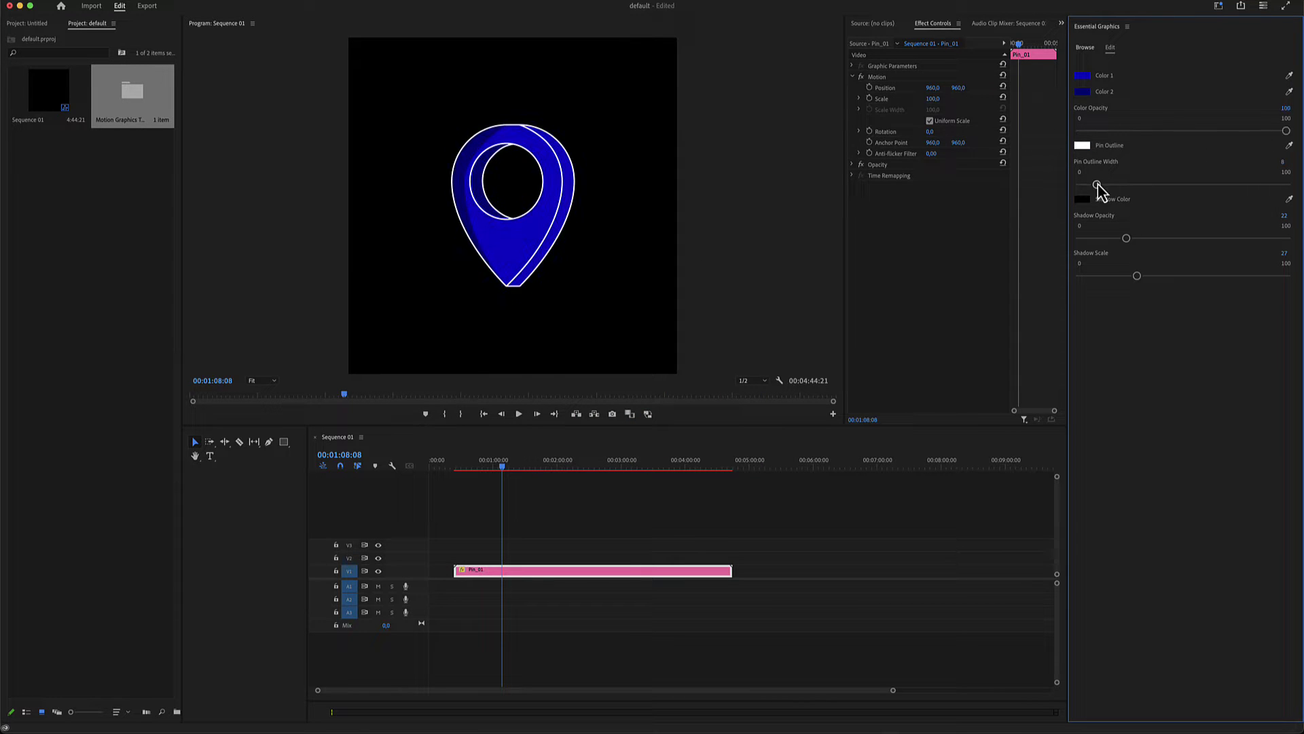
mouse_move(1097, 191)
mouse_down()
mouse_move(1138, 190)
mouse_move(1092, 194)
mouse_up()
- Set the pin shadow to white at full opacity and widen it beneath the pin
click(1083, 199)
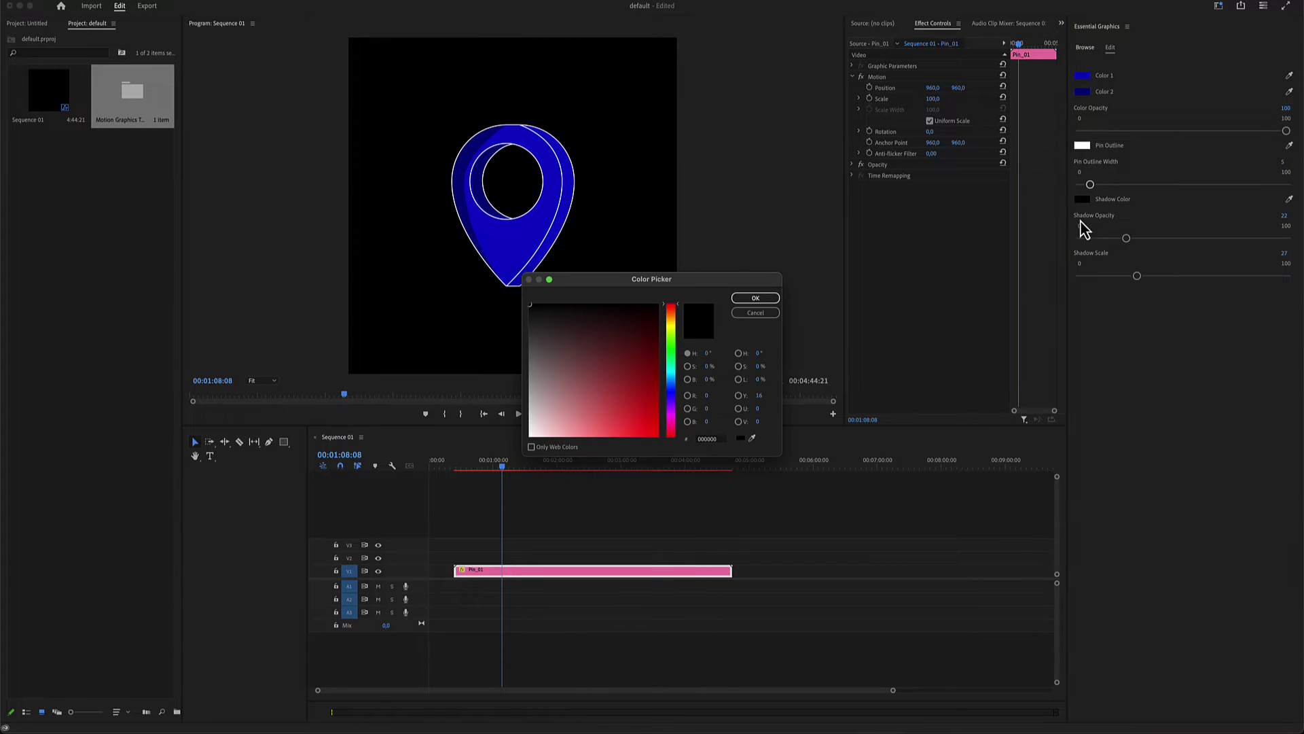
drag(612, 410, 488, 460)
click(754, 299)
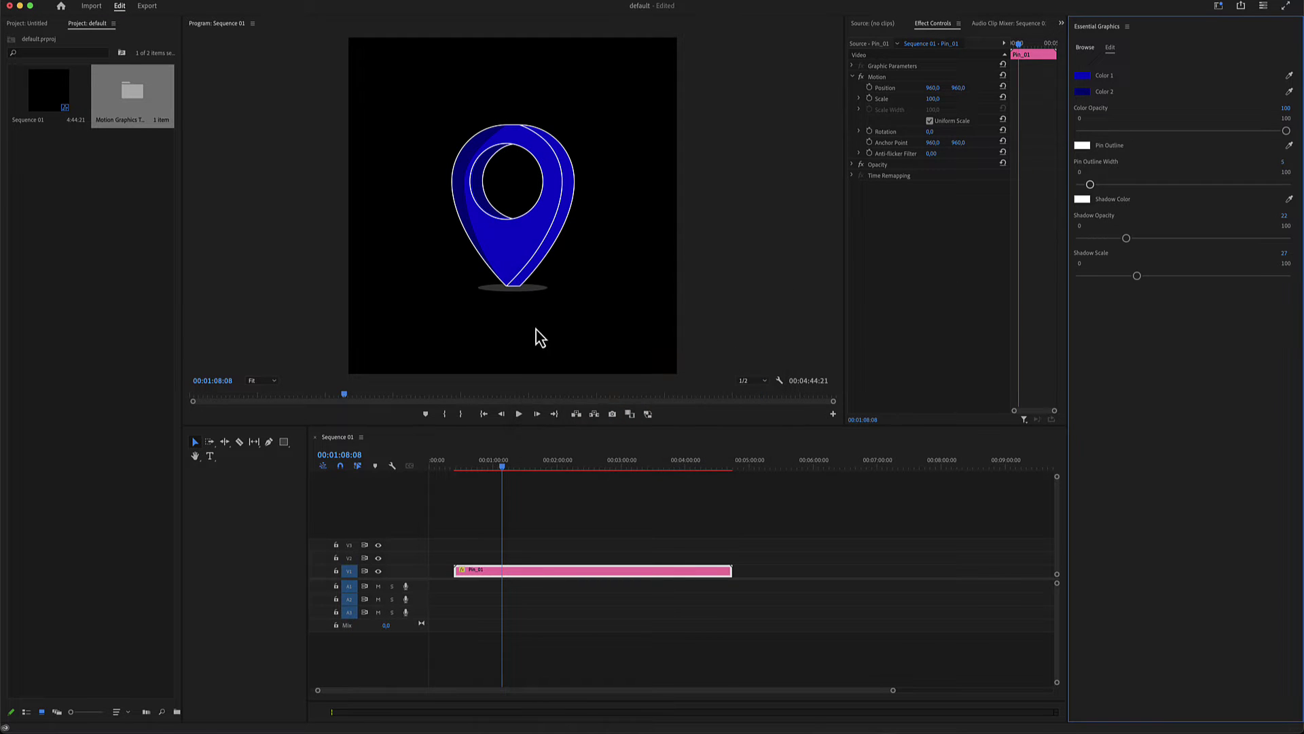
drag(1129, 244, 1301, 252)
drag(1137, 276, 1171, 276)
click(1084, 47)
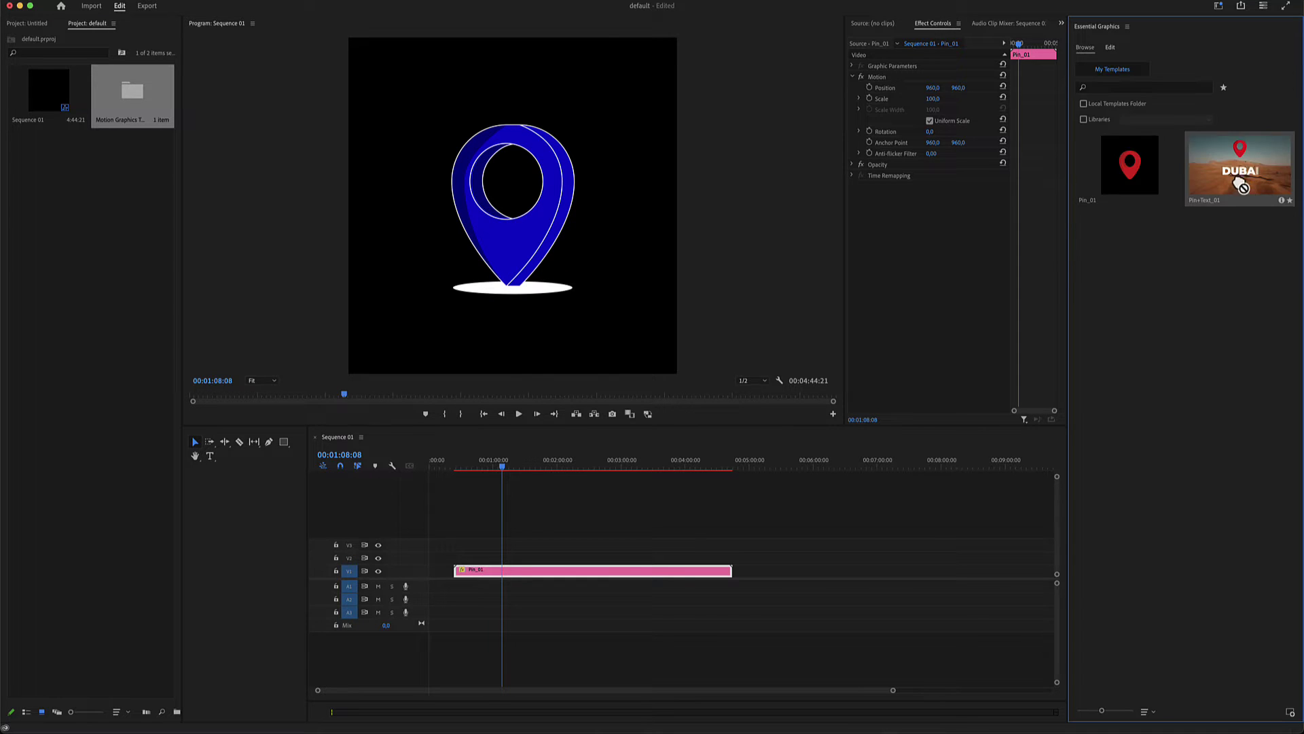
- Place Pin+Text_01 on V1 after the first clip and select it for editing
drag(1239, 166, 755, 591)
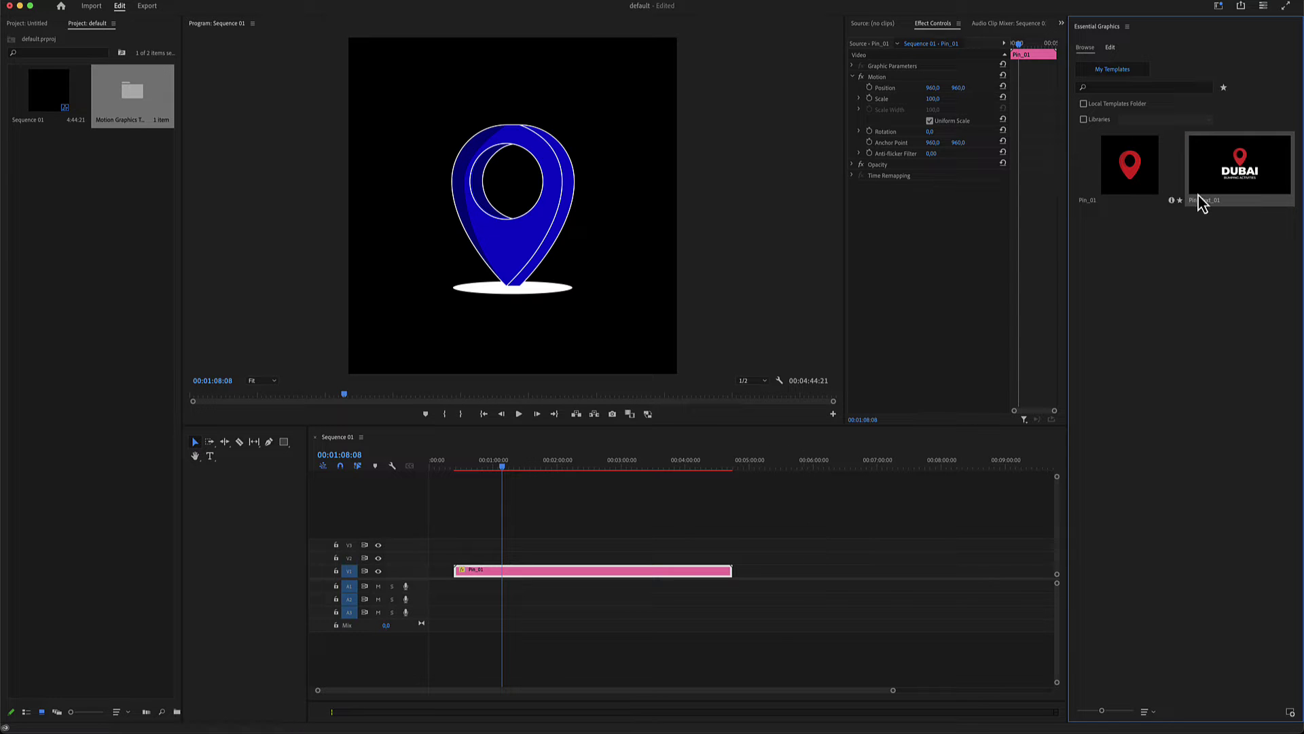
mouse_move(1222, 182)
mouse_down()
mouse_move(748, 589)
mouse_move(766, 591)
mouse_up()
click(807, 471)
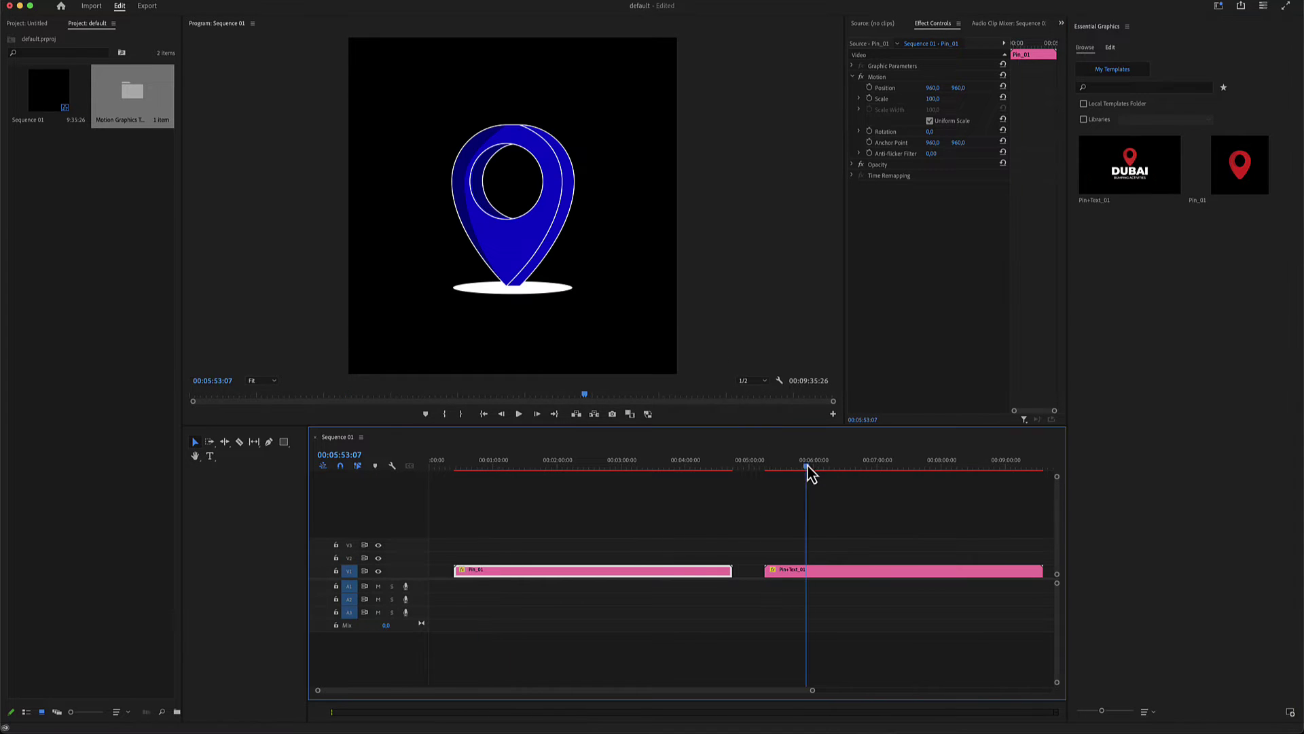
click(804, 571)
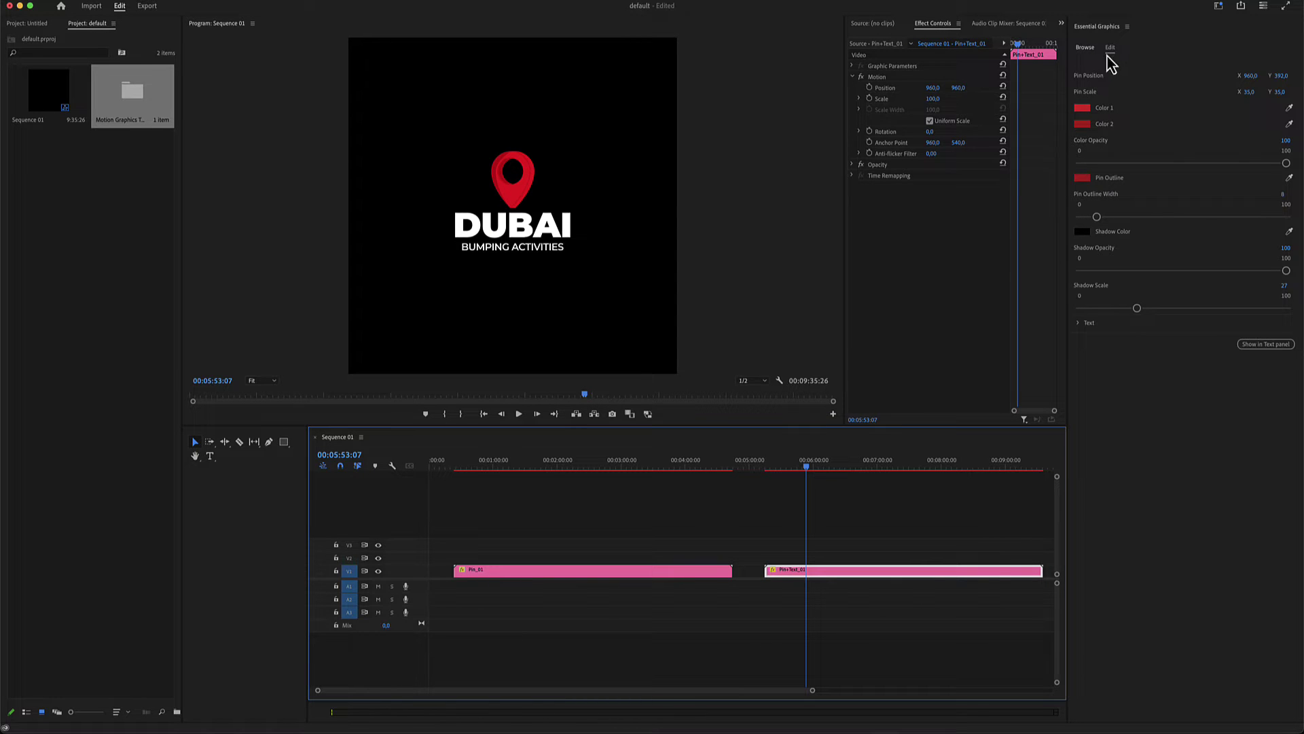
- Set the title pin's Color 1 to blue and Color 2 to green
click(1086, 112)
drag(669, 370, 669, 388)
click(656, 394)
click(755, 297)
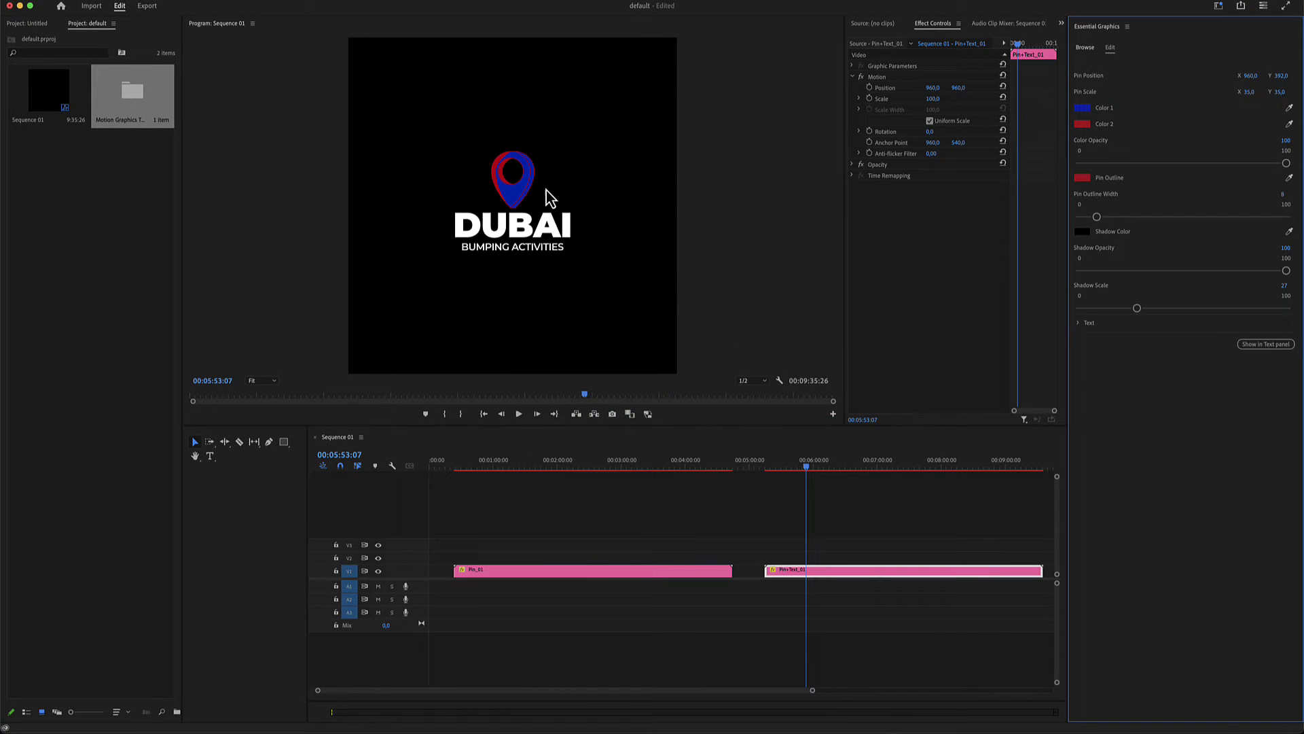
click(1082, 123)
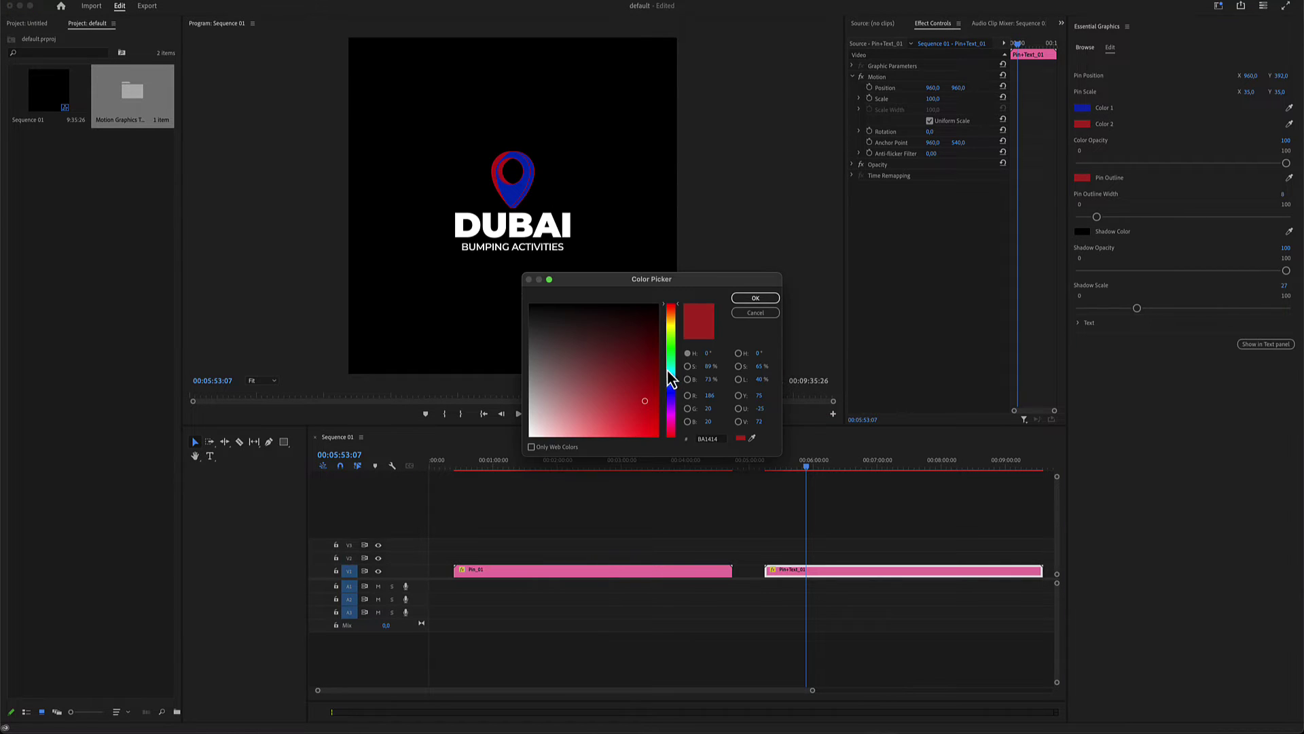
drag(670, 379, 669, 352)
click(756, 298)
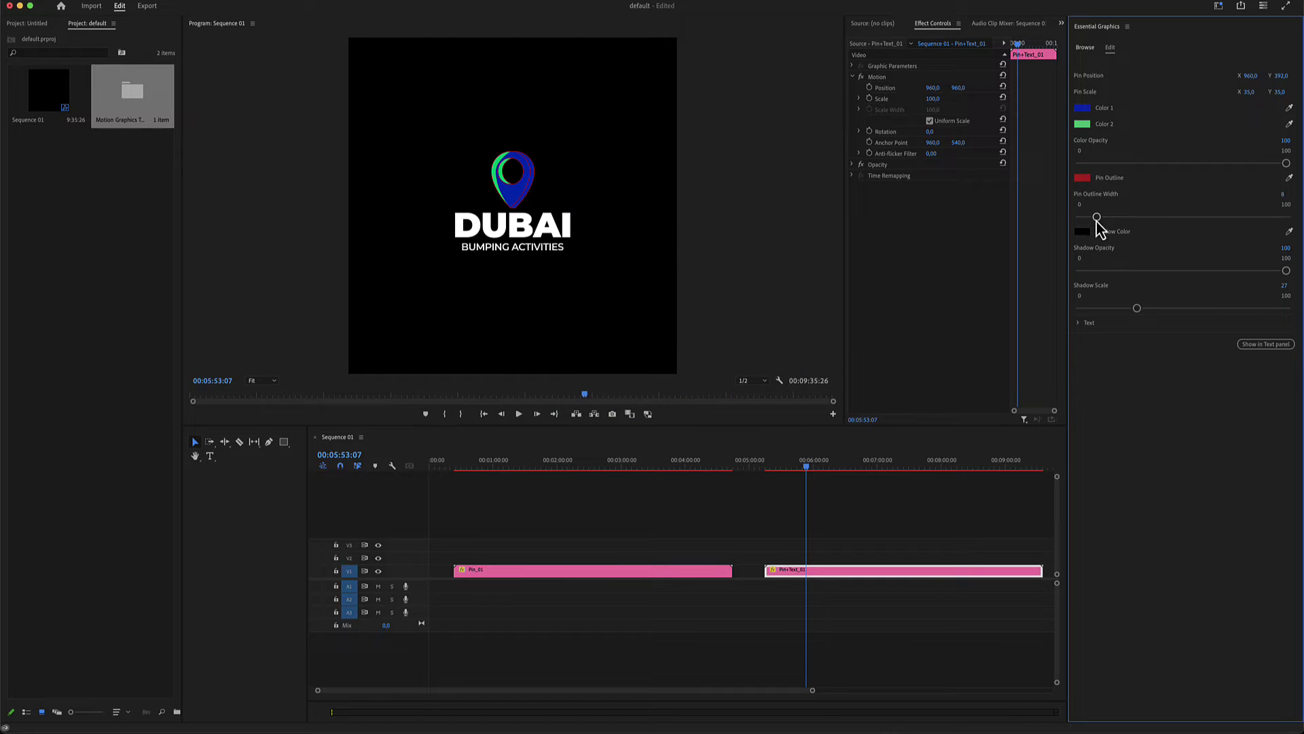
- Give the pin a white shadow and shift its position to the right
click(1082, 232)
click(534, 302)
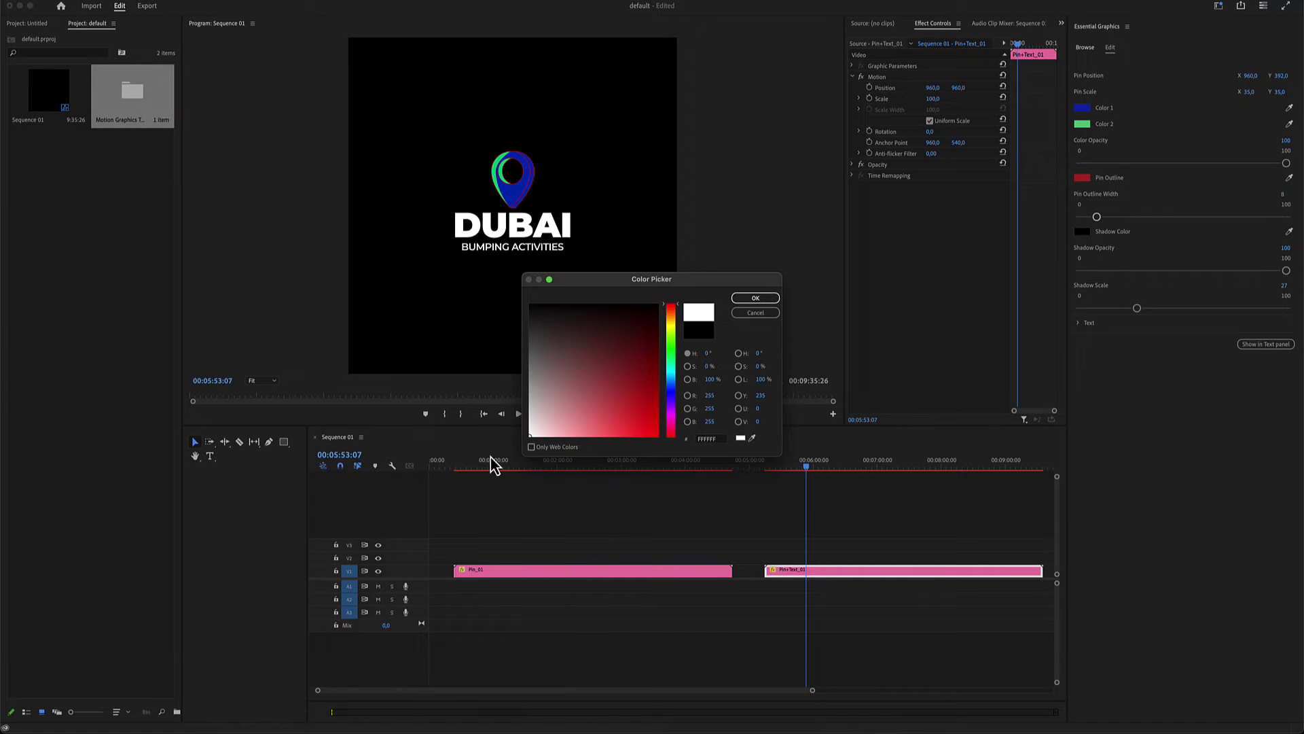
click(755, 299)
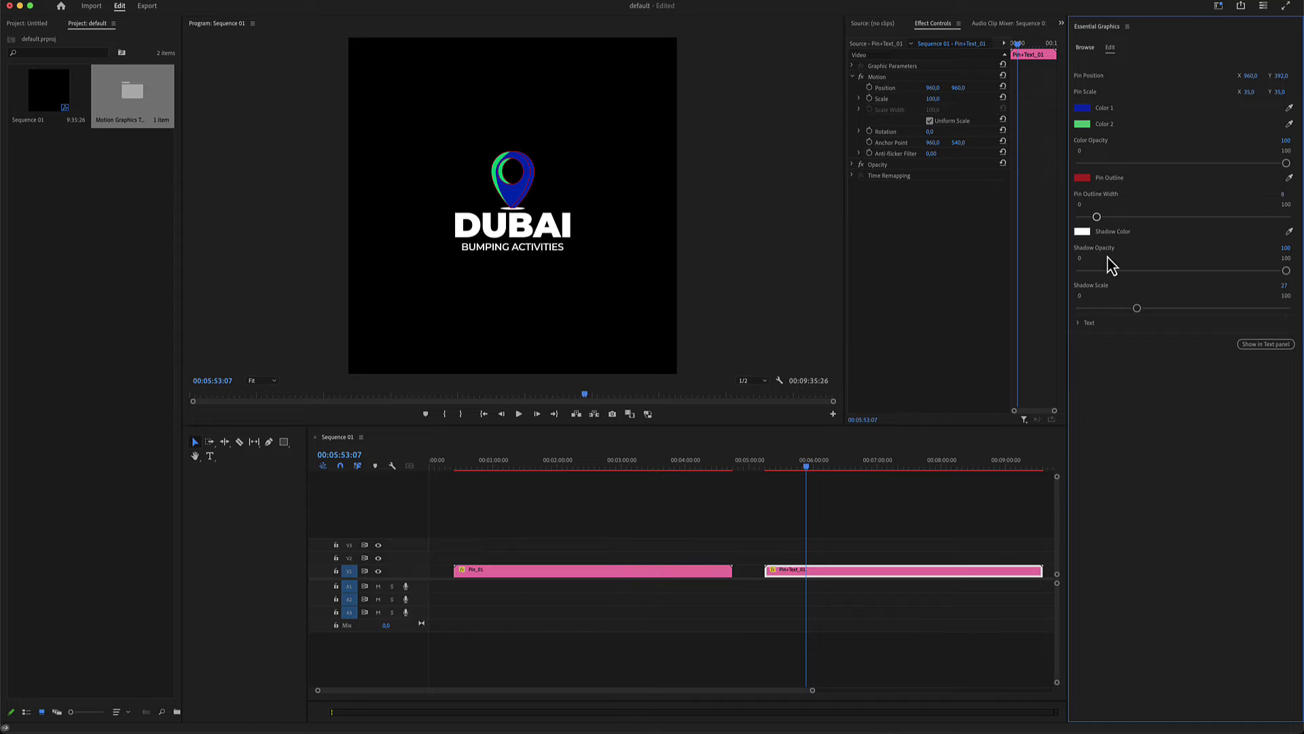
mouse_move(1251, 79)
mouse_down()
mouse_move(1284, 82)
mouse_move(1251, 96)
mouse_up()
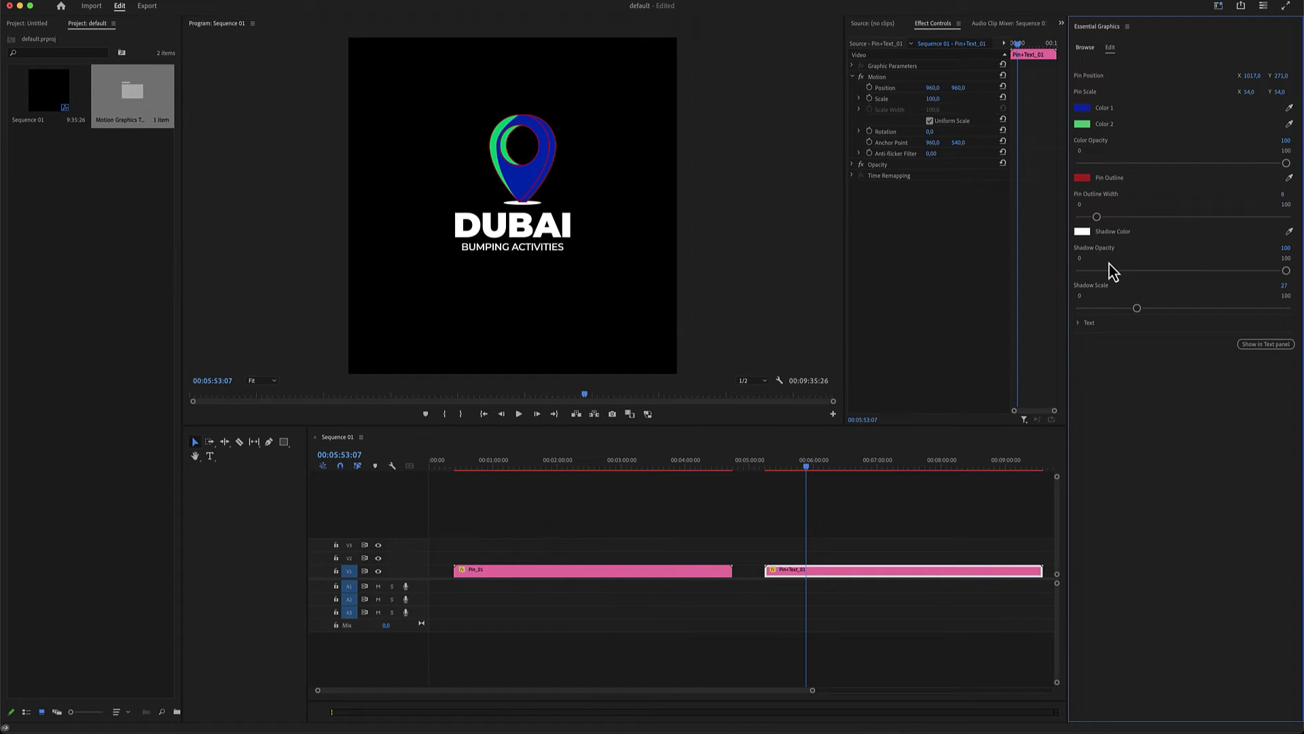
- Replace the Text 1 line DUBAI with PIXAMINS in the Essential Graphics text settings
click(1079, 324)
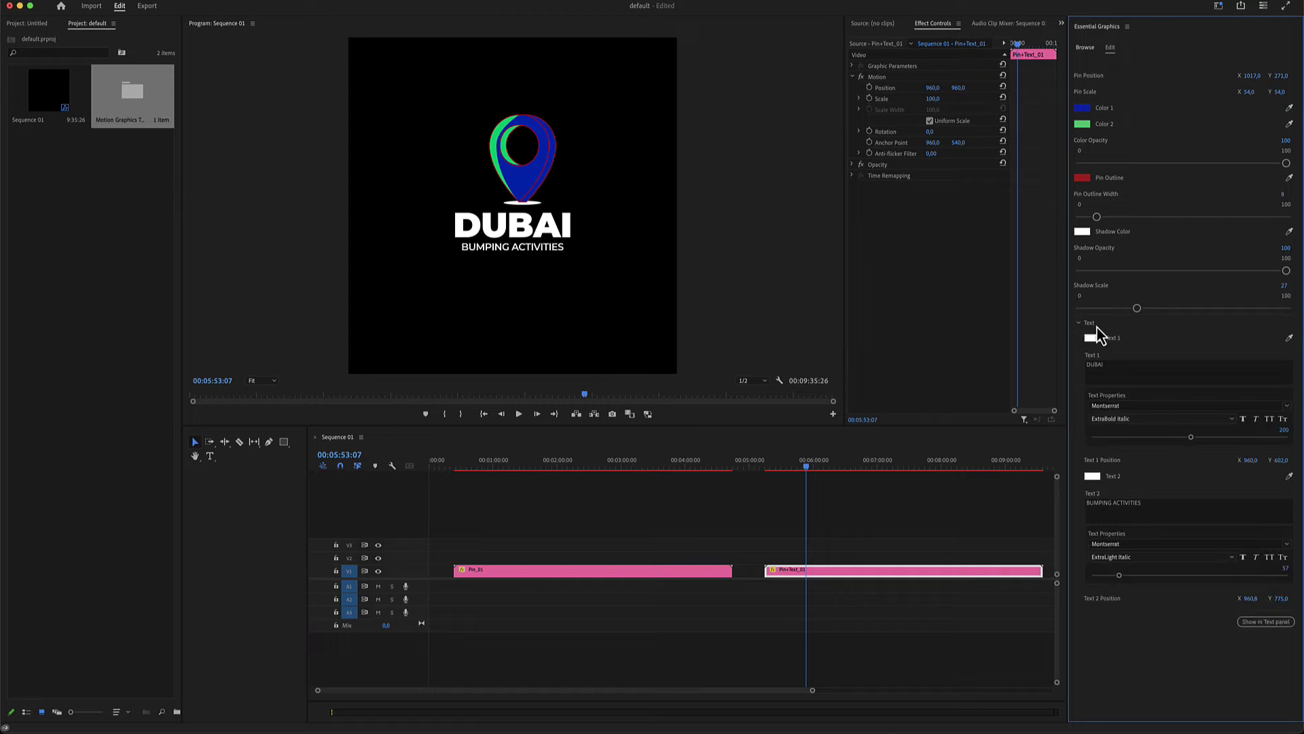
double_click(1093, 365)
text(PIXAMINI)
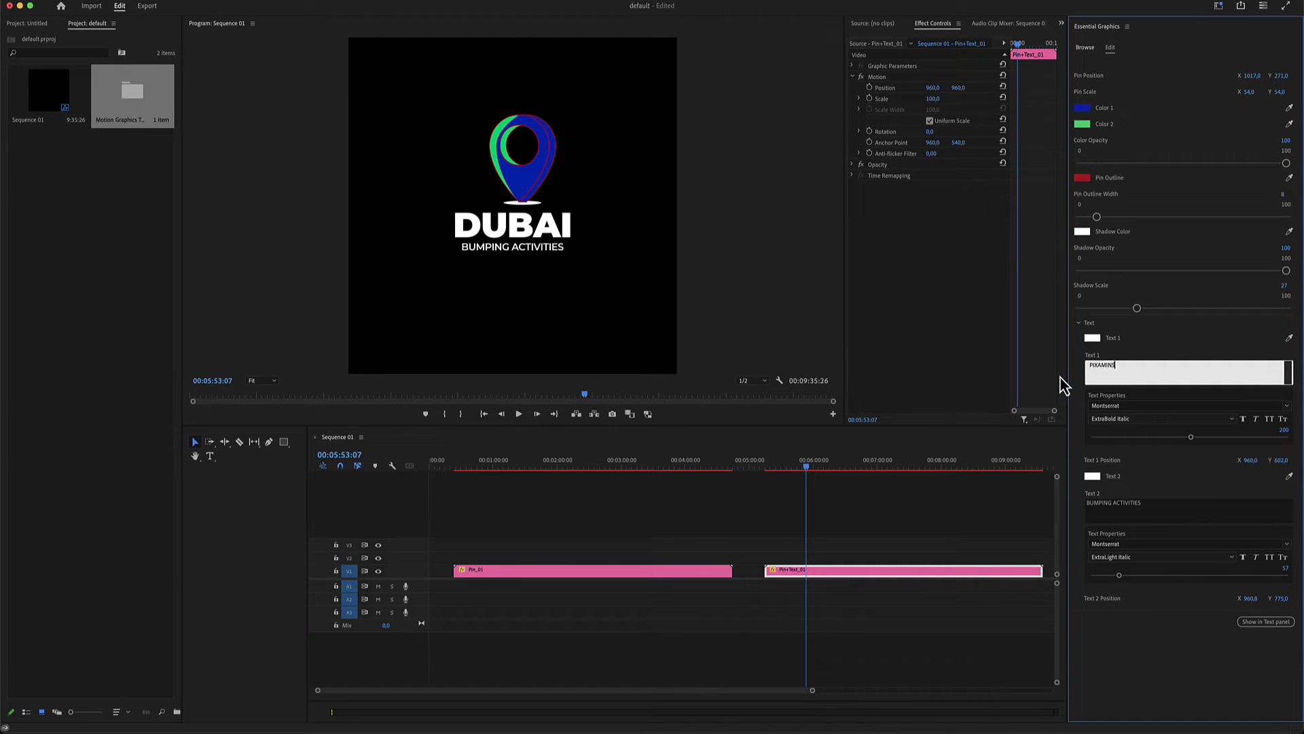
click(1167, 479)
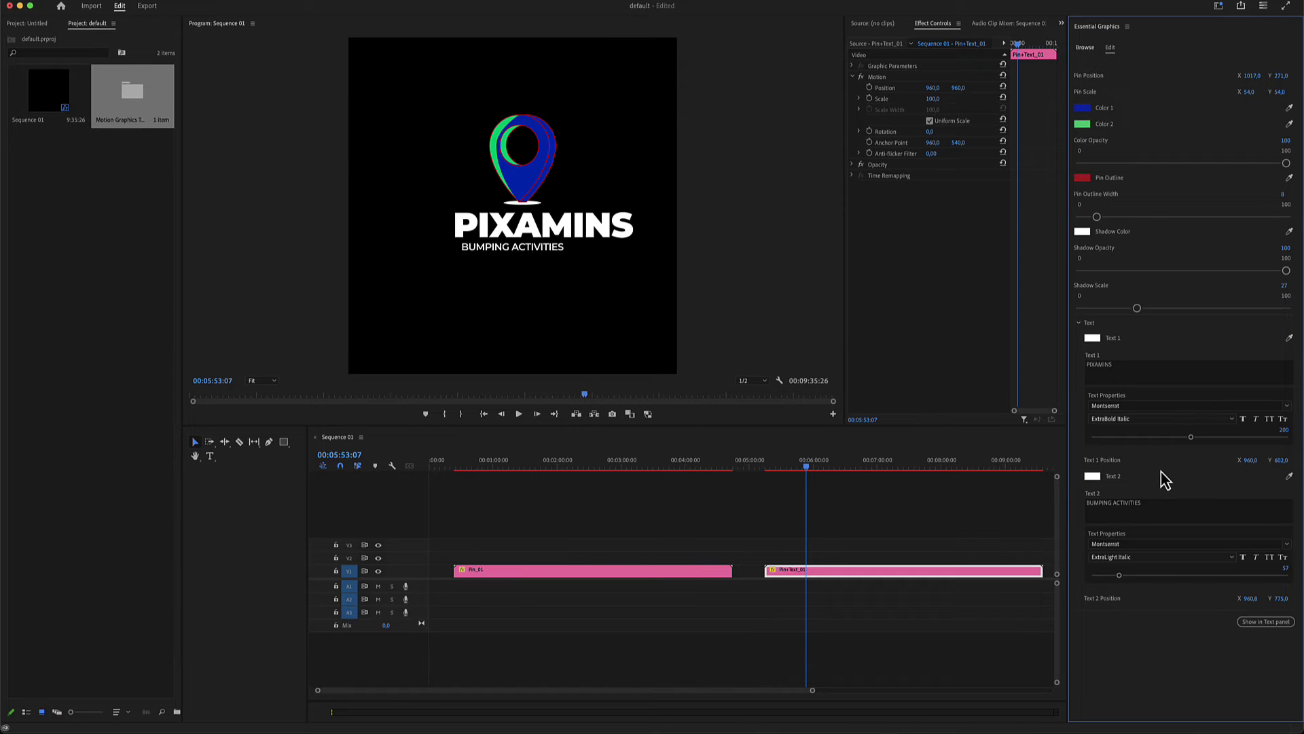